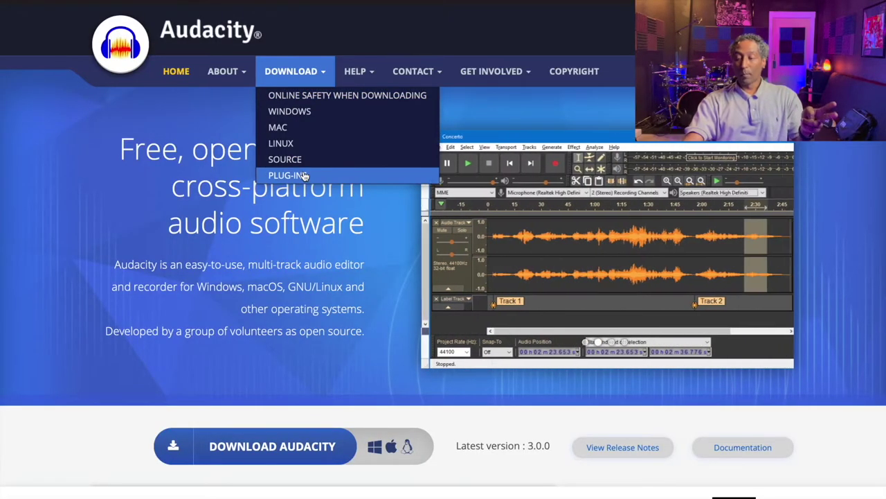
- Look through the Features page on the Audacity website, including its plug-in support, and the Plug-ins page with its installation instructions
{"action": "mouse_move", "coordinate": [365, 82]}
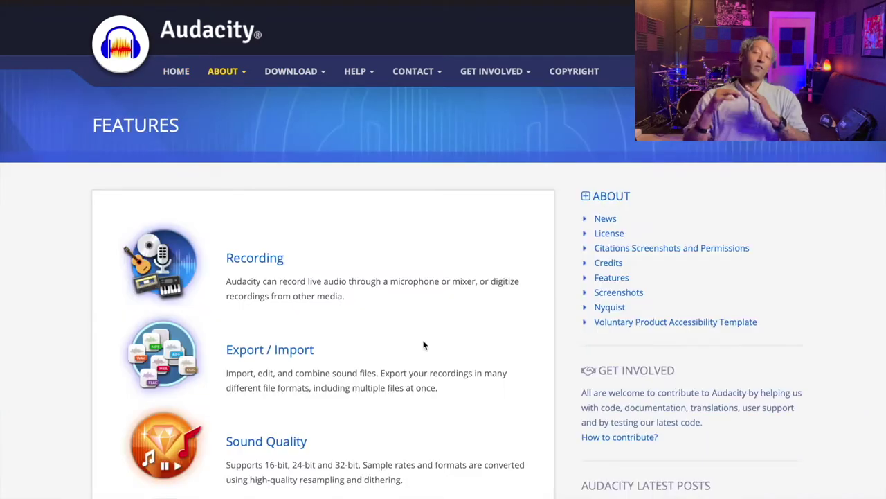
{"action": "scroll", "coordinate": [424, 345], "scroll_direction": "down", "scroll_amount": 5}
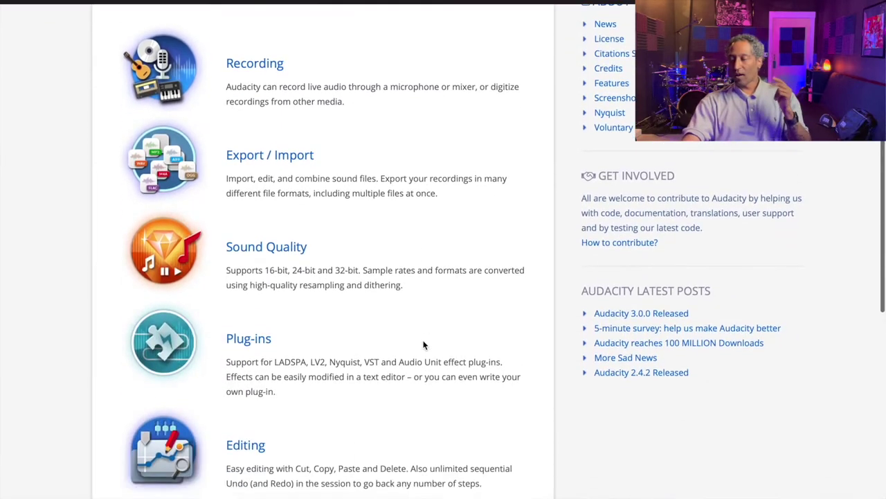
{"action": "scroll", "coordinate": [424, 345], "scroll_direction": "down", "scroll_amount": 10}
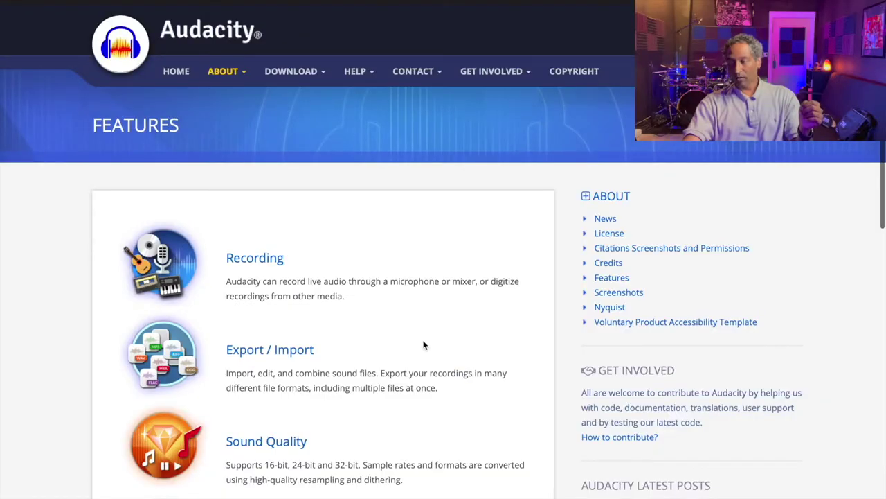
{"action": "scroll", "coordinate": [423, 345], "scroll_direction": "down", "scroll_amount": 3}
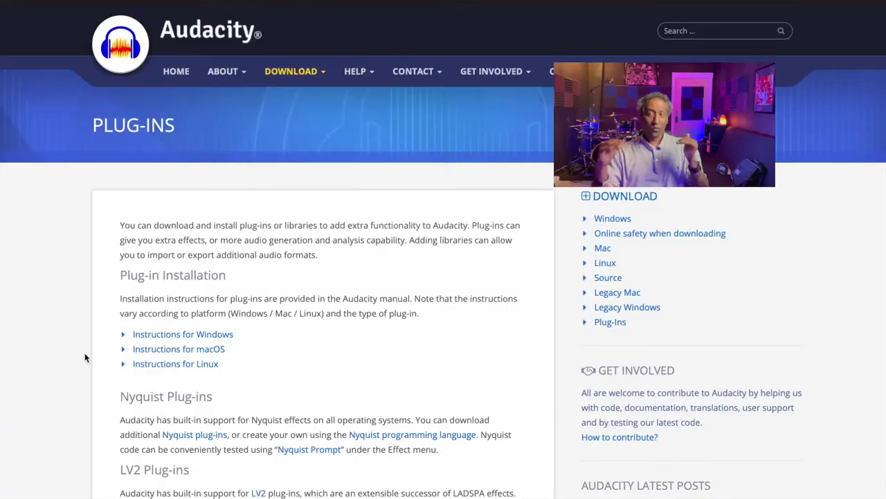
{"action": "scroll", "coordinate": [90, 351], "scroll_direction": "down", "scroll_amount": 5}
{"action": "scroll", "coordinate": [91, 351], "scroll_direction": "down", "scroll_amount": 2}
{"action": "scroll", "coordinate": [91, 351], "scroll_direction": "down", "scroll_amount": 2}
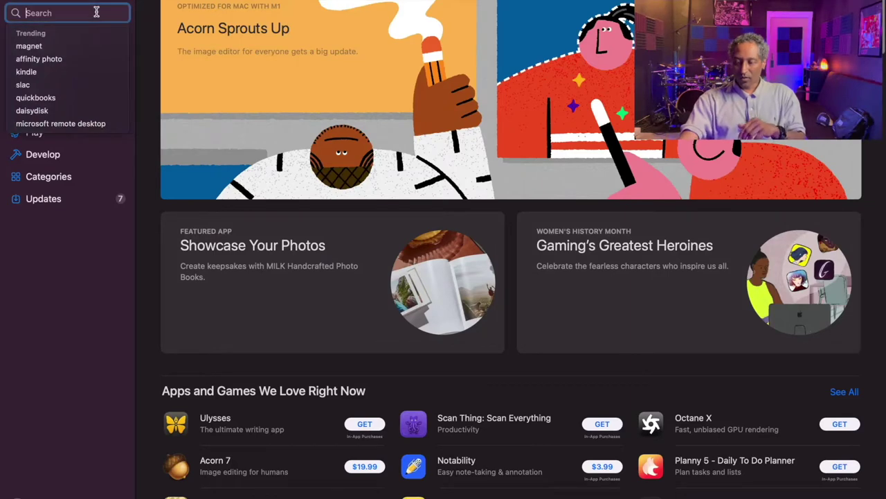
- Switch to the App Store and search for garage band
{"action": "type", "text": "garage band"}
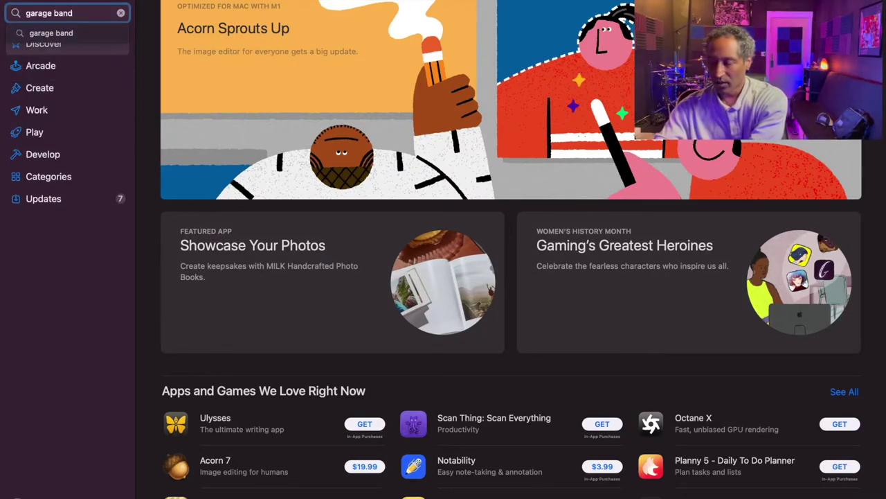
{"action": "key", "text": "Return"}
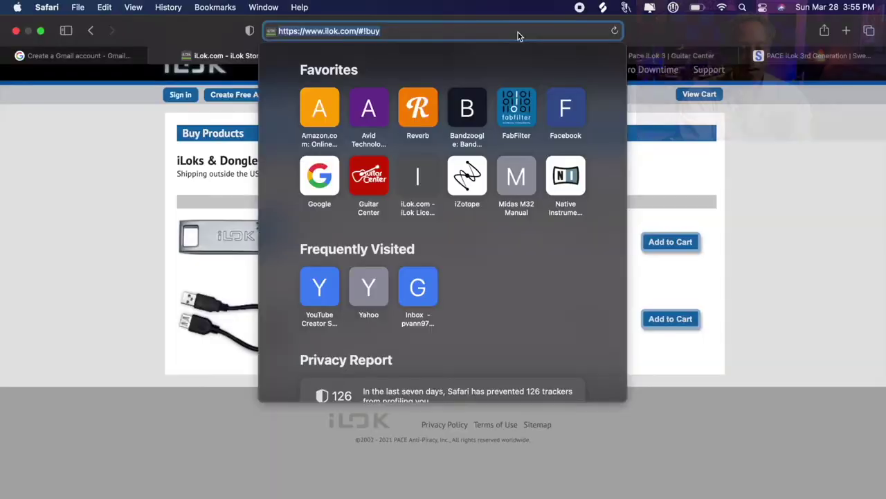
- Switch to Safari, open the product store on ilok.com and look over the Amazon listings for Ilok 3
{"action": "type", "text": "ilok.com"}
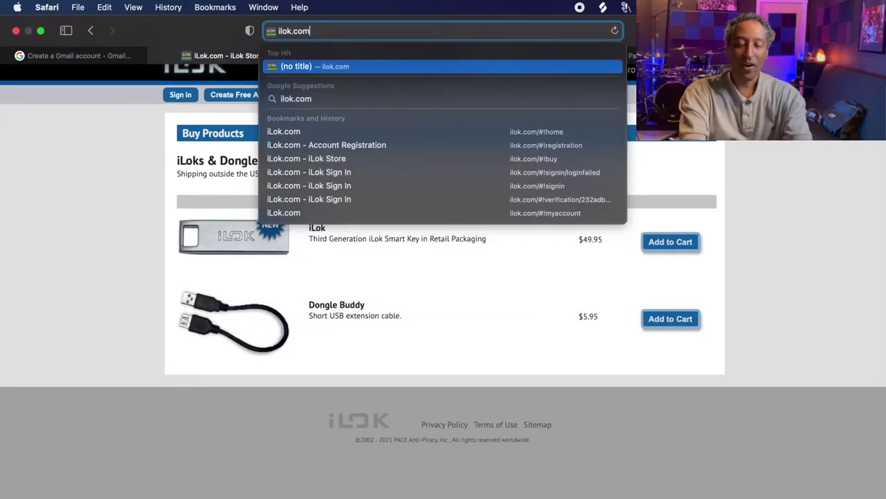
{"action": "key", "text": "Return"}
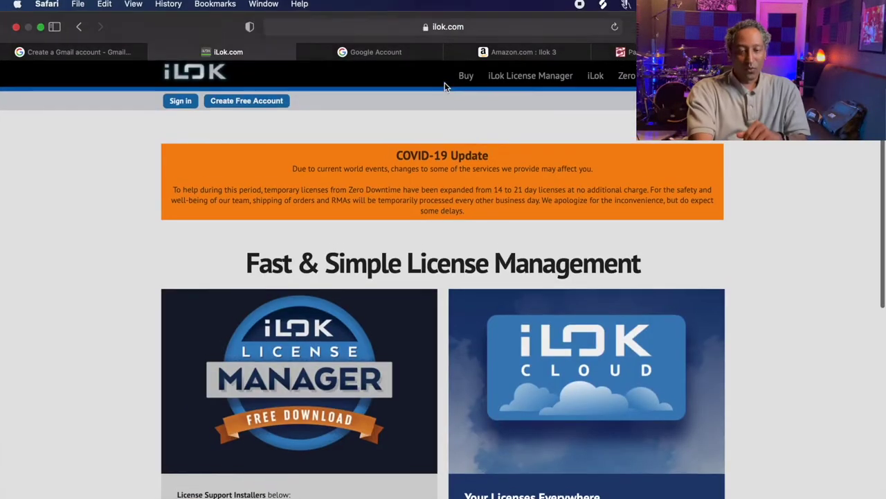
{"action": "left_click", "coordinate": [465, 71]}
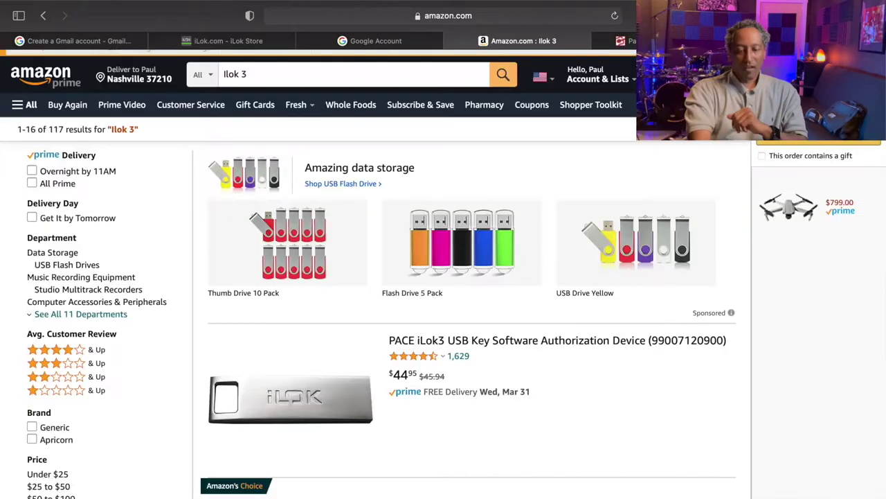
{"action": "scroll", "coordinate": [443, 277], "scroll_direction": "down", "scroll_amount": 2}
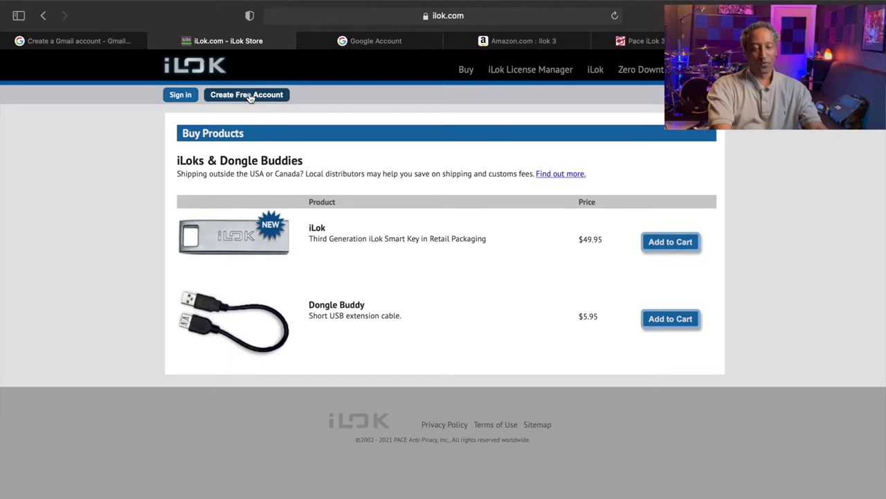
- Start a free iLok account registration and fill in the user ID, name, company, e-mail and account password fields, including both confirmations
{"action": "left_click", "coordinate": [250, 98]}
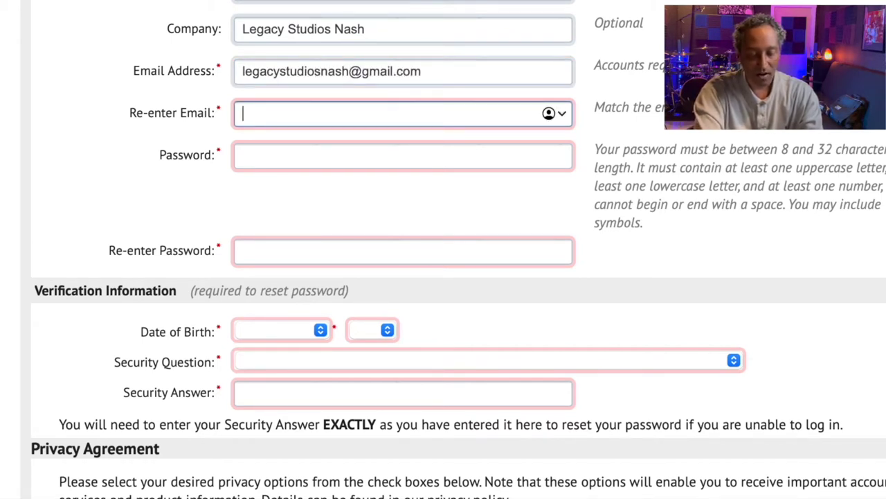
{"action": "key", "text": "shift+Tab"}
{"action": "key", "text": "Tab"}
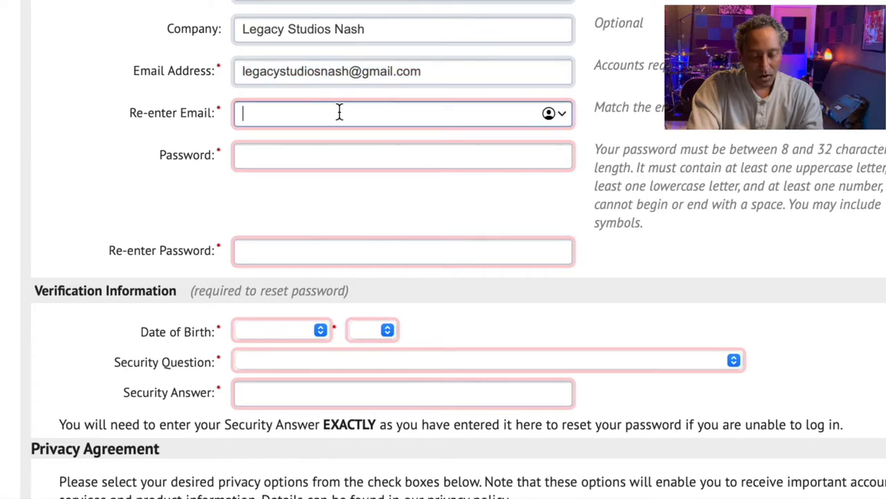
{"action": "left_click", "coordinate": [336, 149]}
{"action": "type", "text": "••••••"}
{"action": "left_click", "coordinate": [358, 258]}
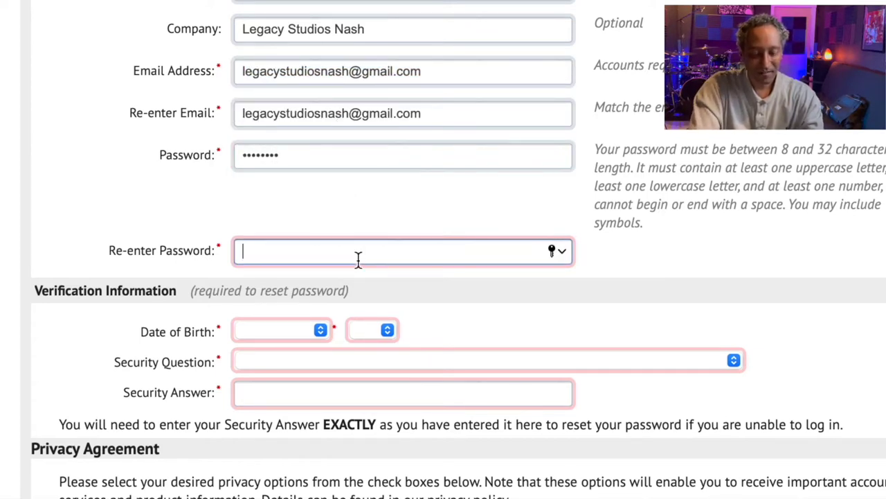
{"action": "type", "text": "•••••••••"}
- Fill in the date of birth, choose the security question "What was your childhood nickname?" and enter the security answer
{"action": "scroll", "coordinate": [444, 277], "scroll_direction": "down", "scroll_amount": 3}
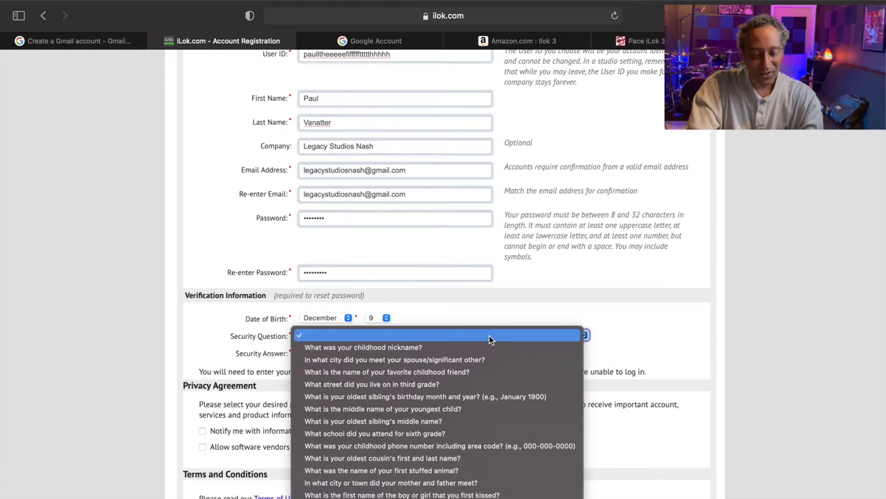
{"action": "left_click", "coordinate": [485, 346]}
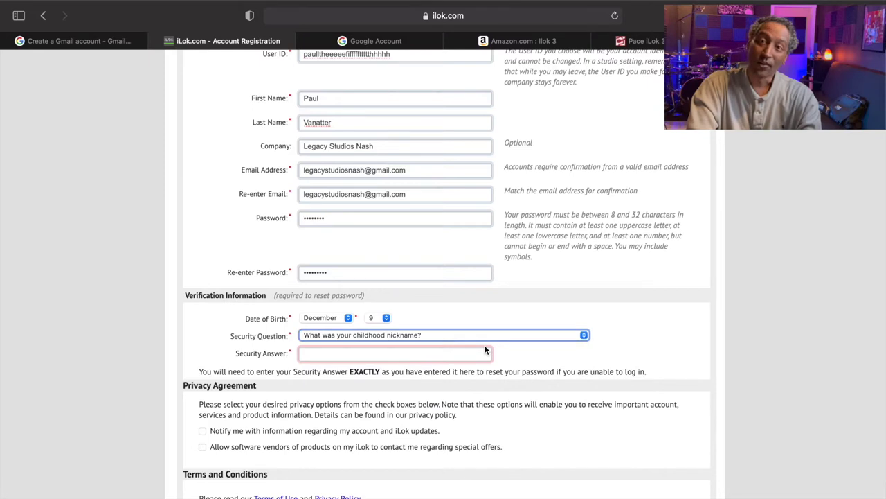
{"action": "left_click", "coordinate": [458, 356]}
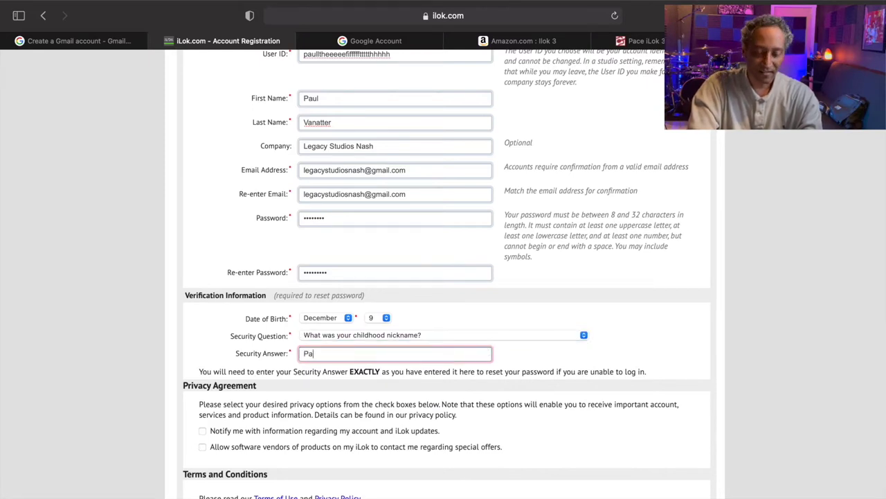
- Accept account notifications, vendor special offers and the Terms of Use, and submit the registration to create the account
{"action": "scroll", "coordinate": [204, 387], "scroll_direction": "down", "scroll_amount": 2}
{"action": "left_click", "coordinate": [202, 377]}
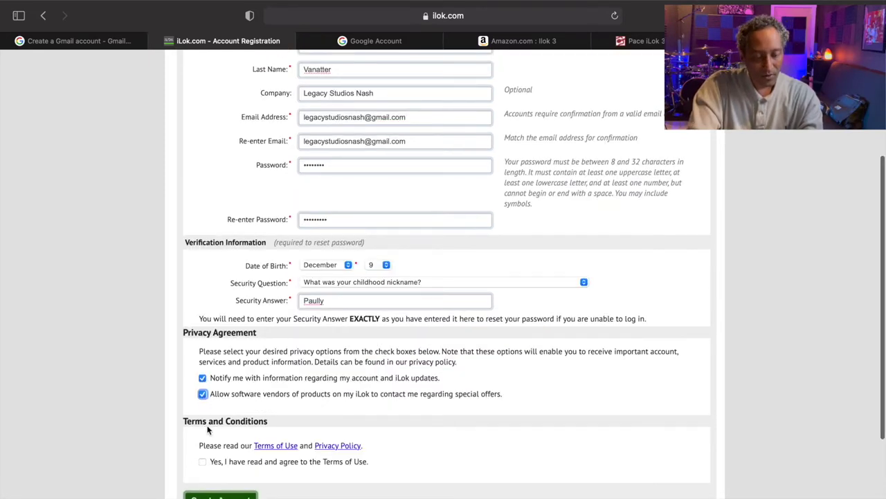
{"action": "scroll", "coordinate": [203, 464], "scroll_direction": "down", "scroll_amount": 2}
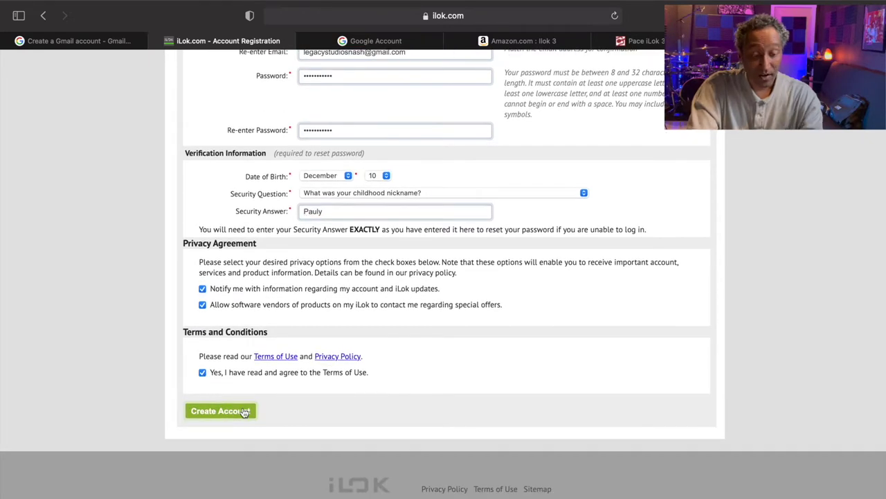
{"action": "left_click", "coordinate": [244, 412]}
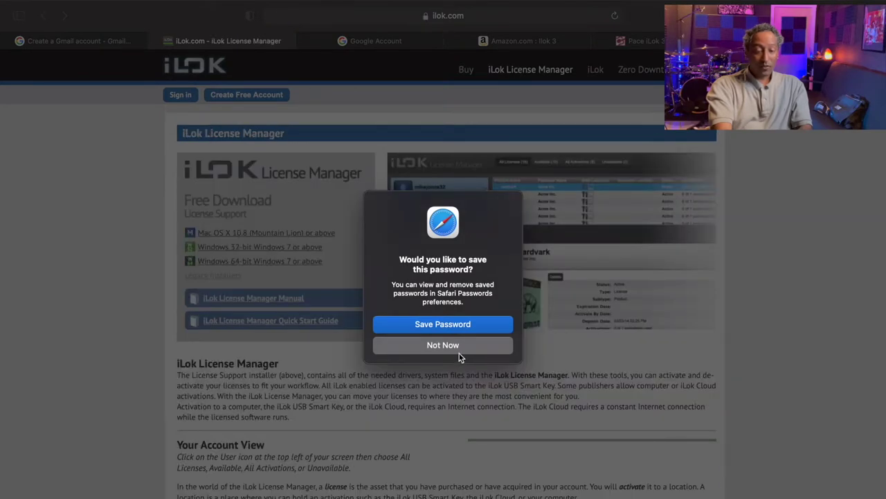
- Decline saving the password and download the iLok License Manager installer for Mac OS X 10.8 or above
{"action": "left_click", "coordinate": [459, 352]}
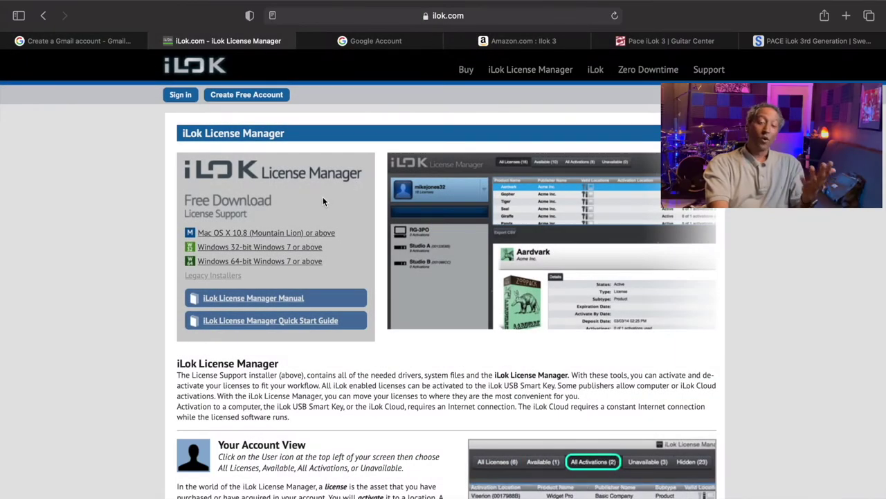
{"action": "left_click", "coordinate": [280, 234]}
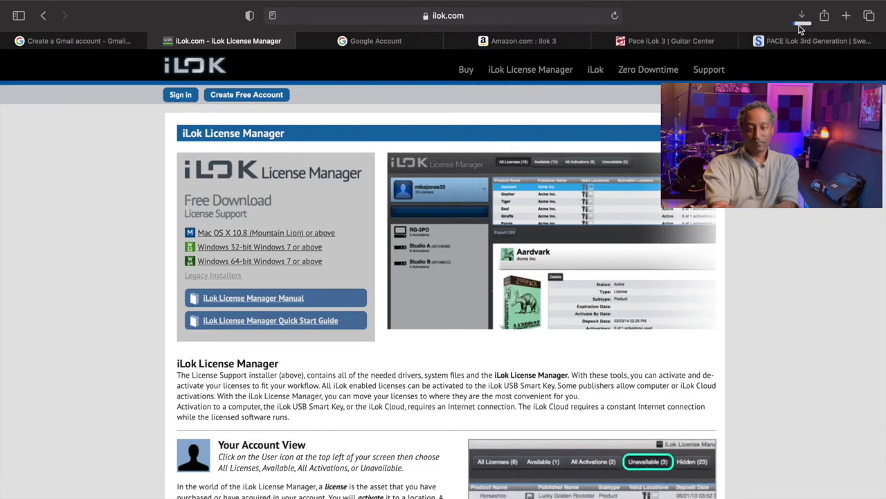
{"action": "left_click", "coordinate": [800, 25]}
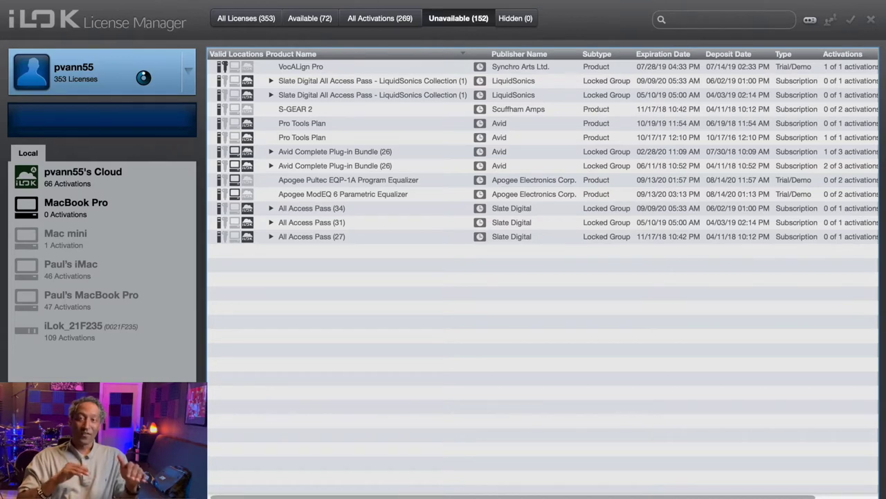
- Review the complete license list in iLok License Manager, followed by the available, activated, unavailable and hidden licenses
{"action": "left_click", "coordinate": [246, 18]}
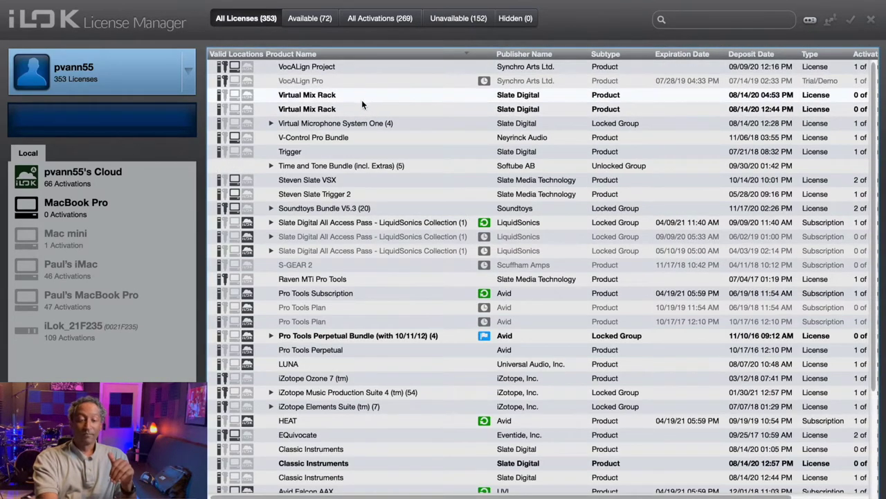
{"action": "scroll", "coordinate": [455, 241], "scroll_direction": "right", "scroll_amount": 1}
{"action": "scroll", "coordinate": [455, 241], "scroll_direction": "down", "scroll_amount": 5}
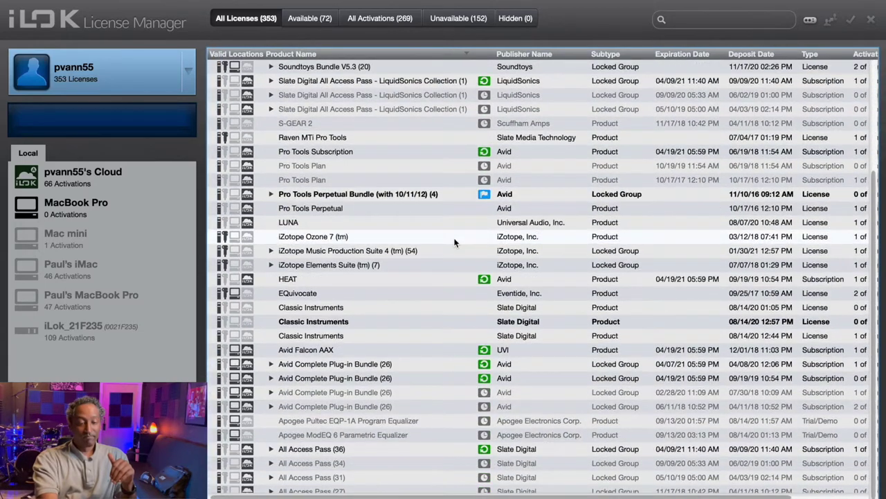
{"action": "scroll", "coordinate": [455, 241], "scroll_direction": "up", "scroll_amount": 5}
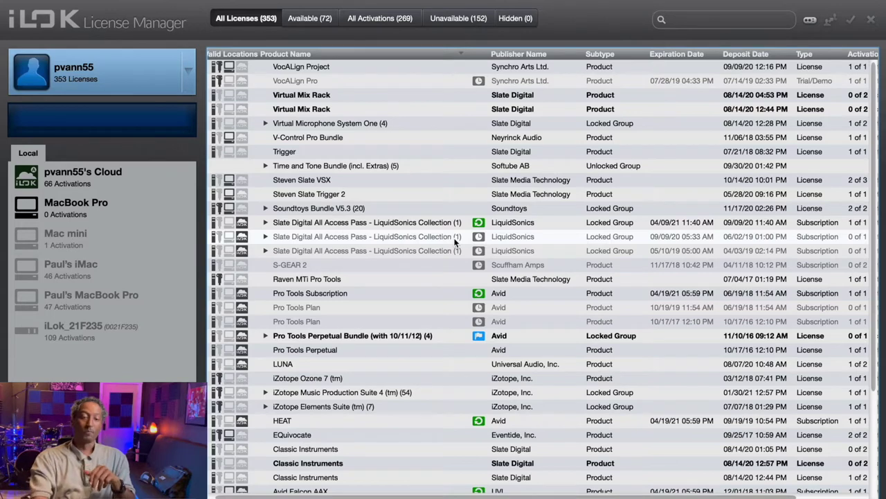
{"action": "left_click", "coordinate": [329, 21]}
{"action": "left_click", "coordinate": [378, 20]}
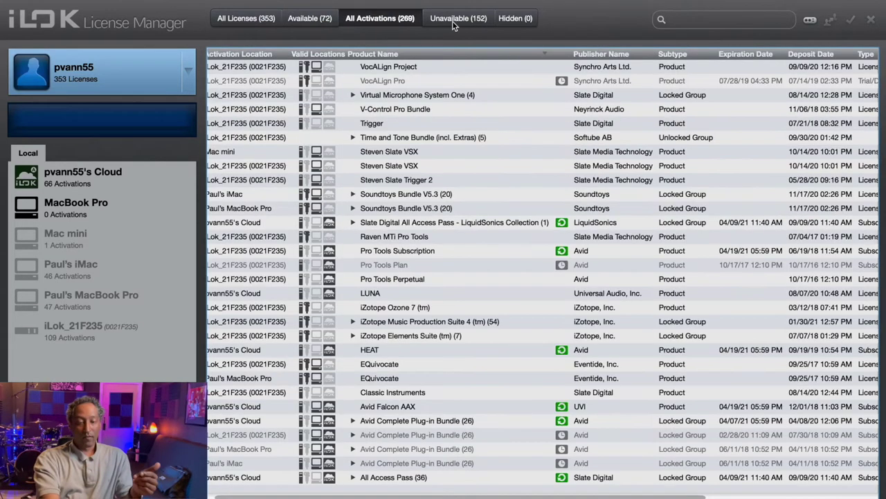
{"action": "left_click", "coordinate": [453, 21]}
{"action": "left_click", "coordinate": [513, 21]}
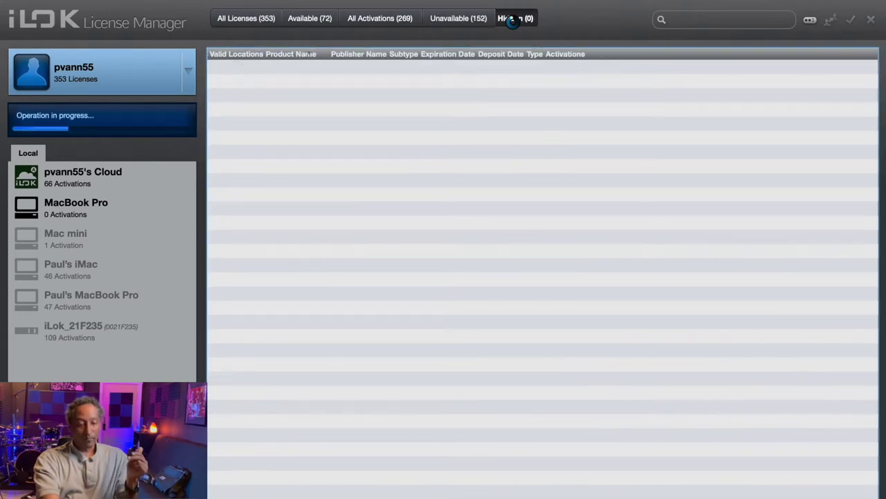
- View the license activations held on the MacBook Pro and in the account's iLok Cloud
{"action": "left_click", "coordinate": [103, 206]}
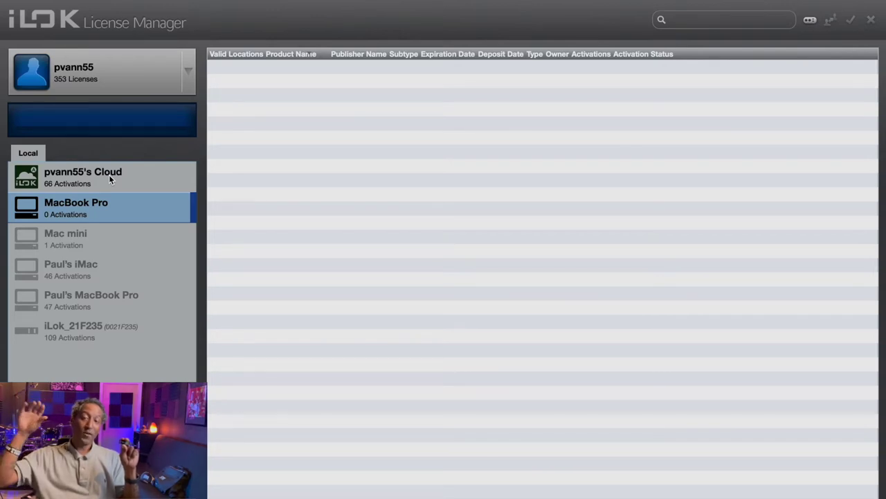
{"action": "left_click", "coordinate": [118, 173]}
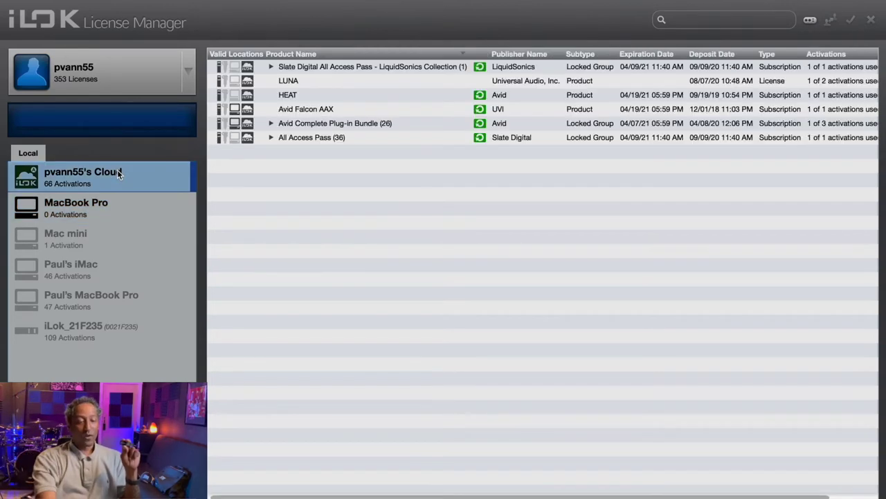